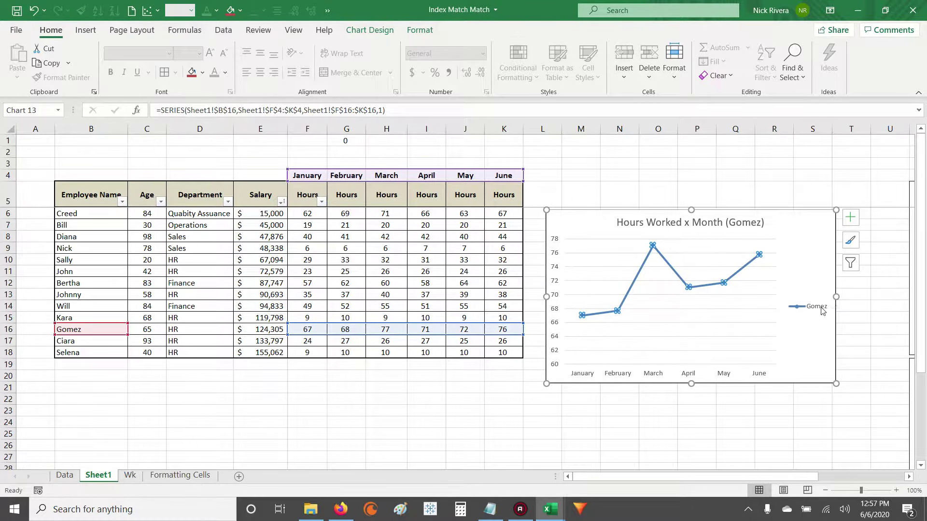
{"action": "left_click", "coordinate": [649, 317]}
{"action": "right_click", "coordinate": [650, 318]}
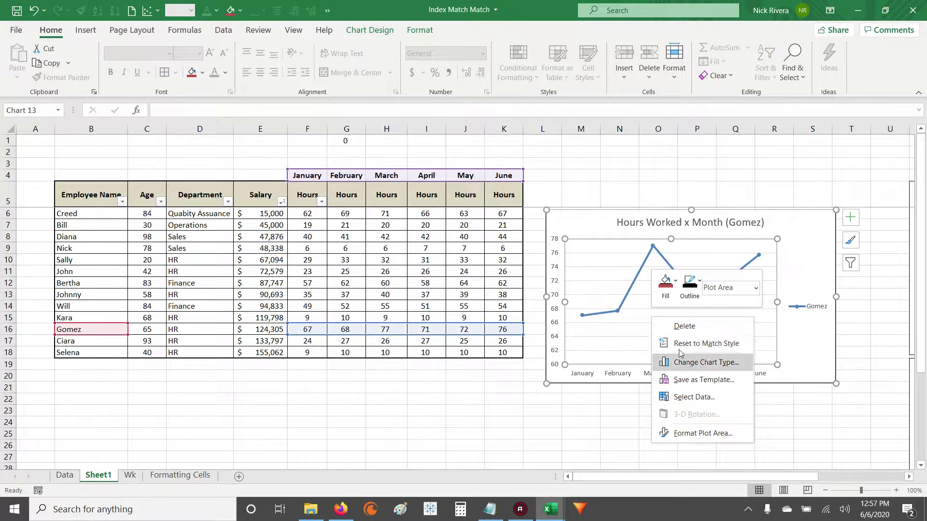
{"action": "left_click", "coordinate": [635, 320]}
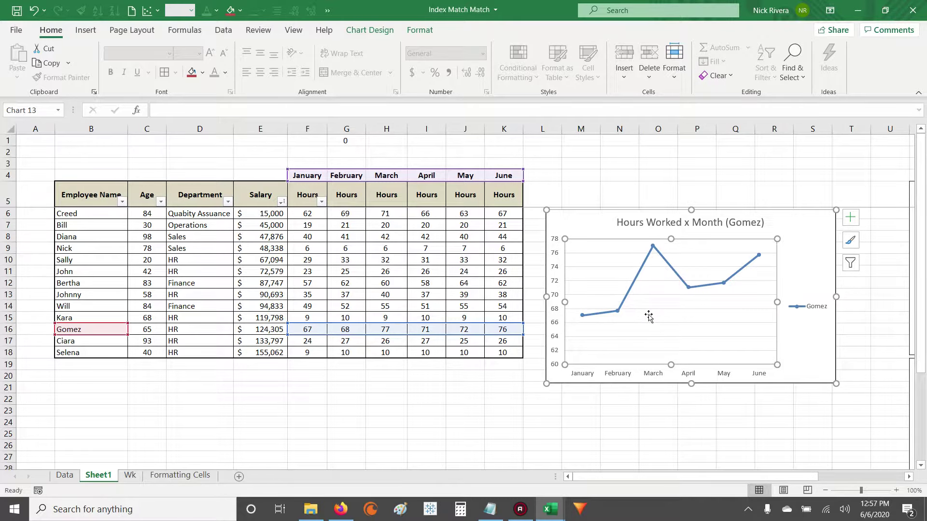
{"action": "right_click", "coordinate": [649, 316]}
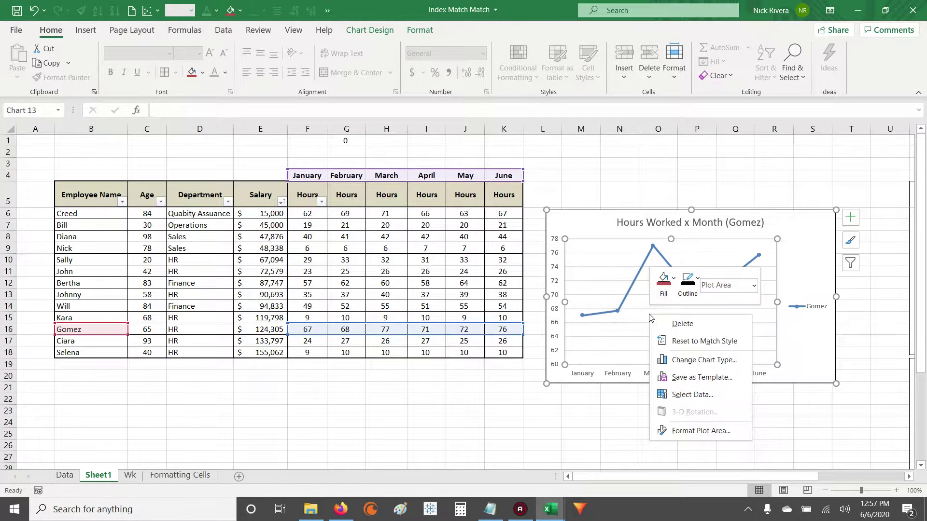
{"action": "left_click", "coordinate": [637, 318]}
Open the data source settings of the Hours Worked x Month line chart and move the dialog clear of the hours table
{"action": "right_click", "coordinate": [665, 307]}
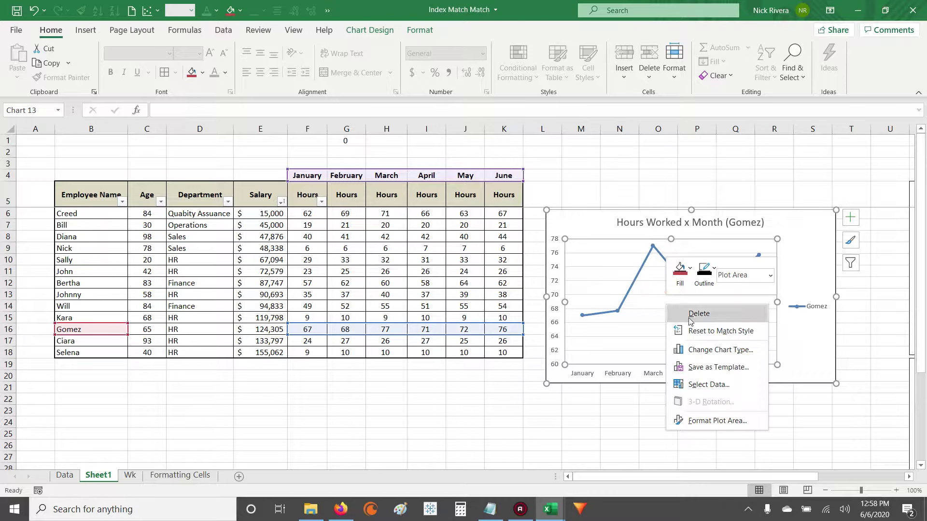
{"action": "left_click", "coordinate": [734, 389]}
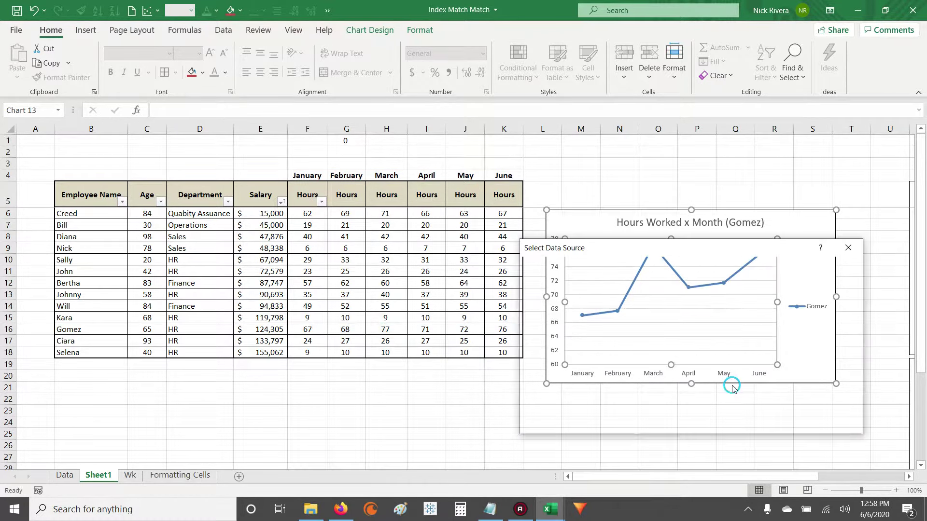
{"action": "left_click_drag", "start_coordinate": [630, 255], "coordinate": [399, 251]}
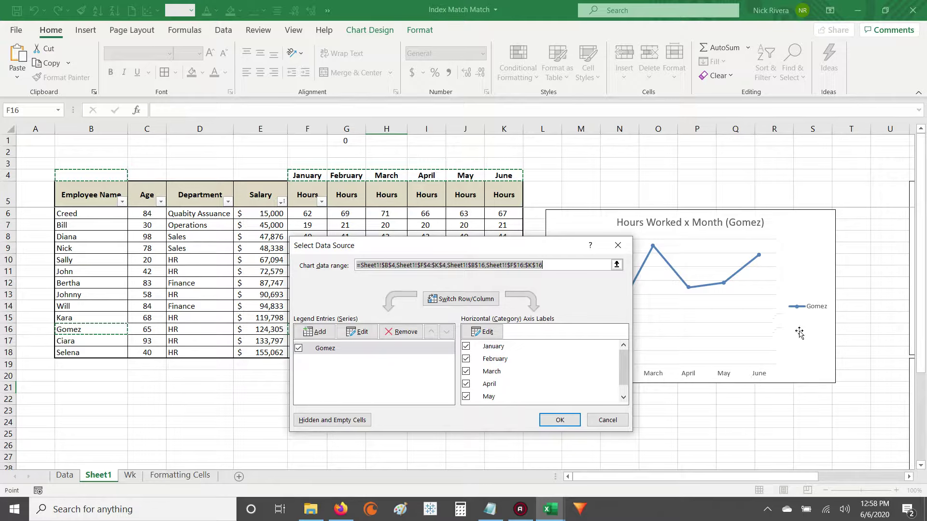
{"action": "left_click_drag", "start_coordinate": [516, 248], "coordinate": [640, 269]}
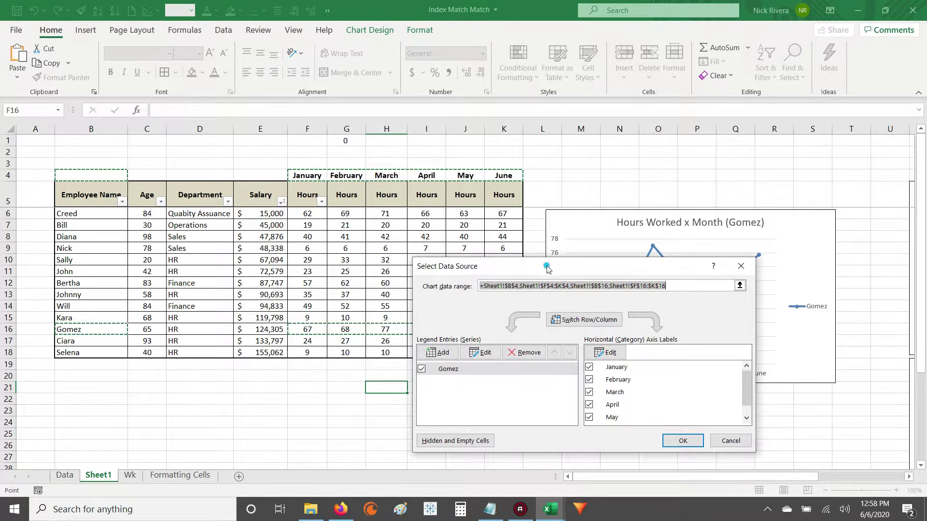
{"action": "left_click_drag", "start_coordinate": [547, 268], "coordinate": [633, 259]}
Start a new series in the chart's data source and reference cell B9 as its series name
{"action": "left_click", "coordinate": [549, 365]}
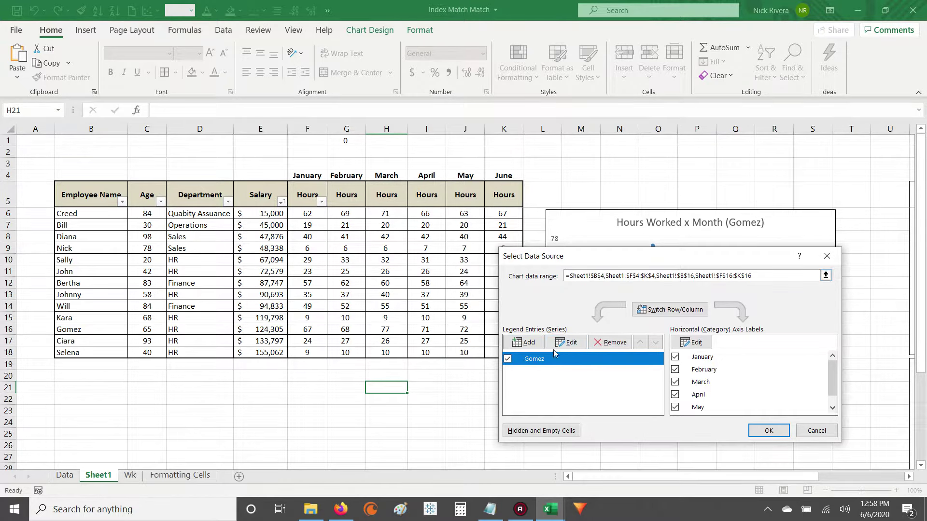
{"action": "left_click", "coordinate": [527, 345]}
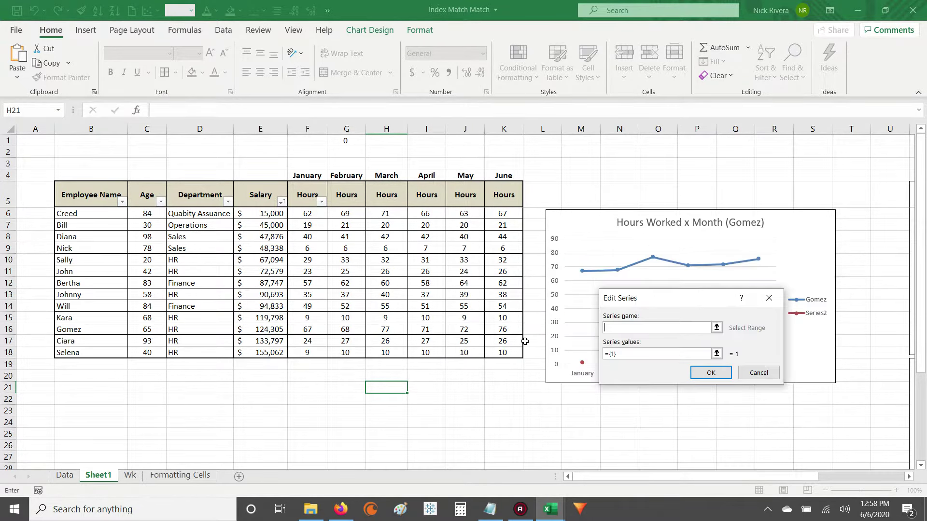
{"action": "left_click_drag", "start_coordinate": [660, 298], "coordinate": [471, 332]}
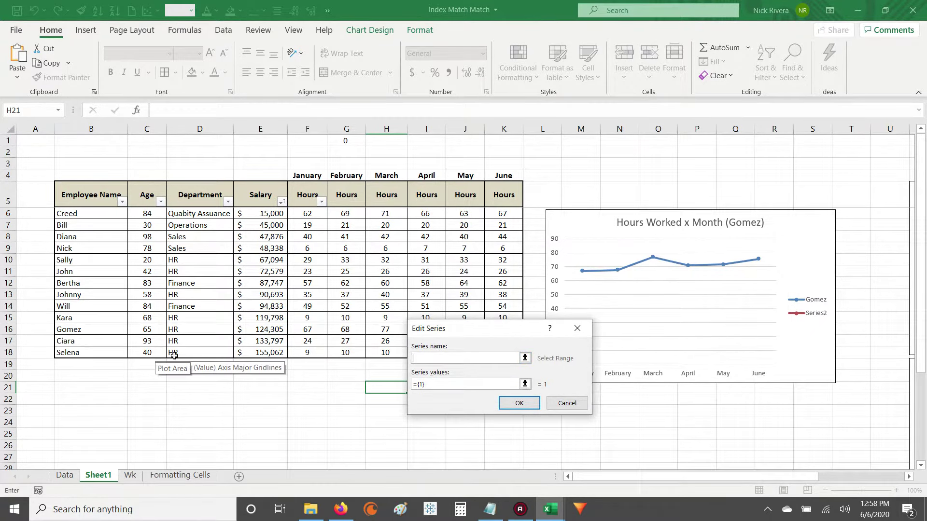
{"action": "left_click", "coordinate": [83, 249]}
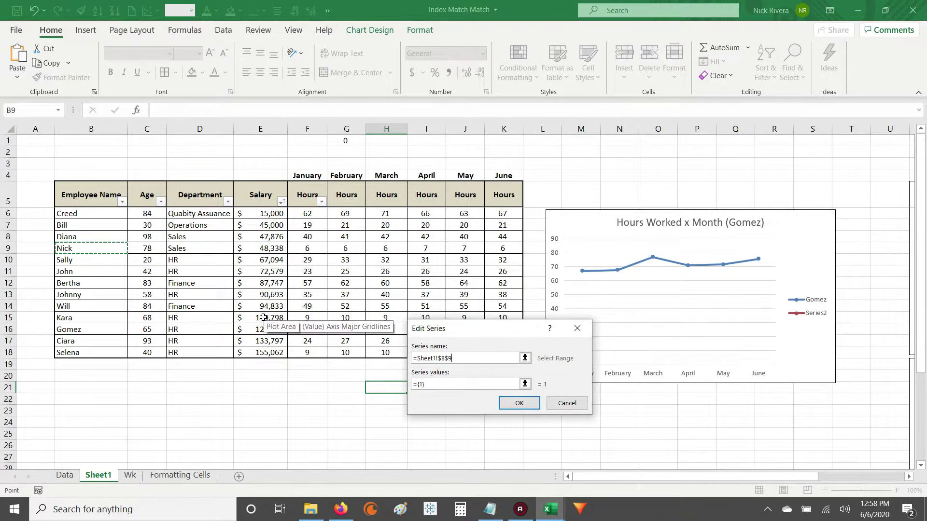
Try a quoted text name for the new series in place of the cell reference, and clear it
{"action": "triple_click", "coordinate": [464, 359]}
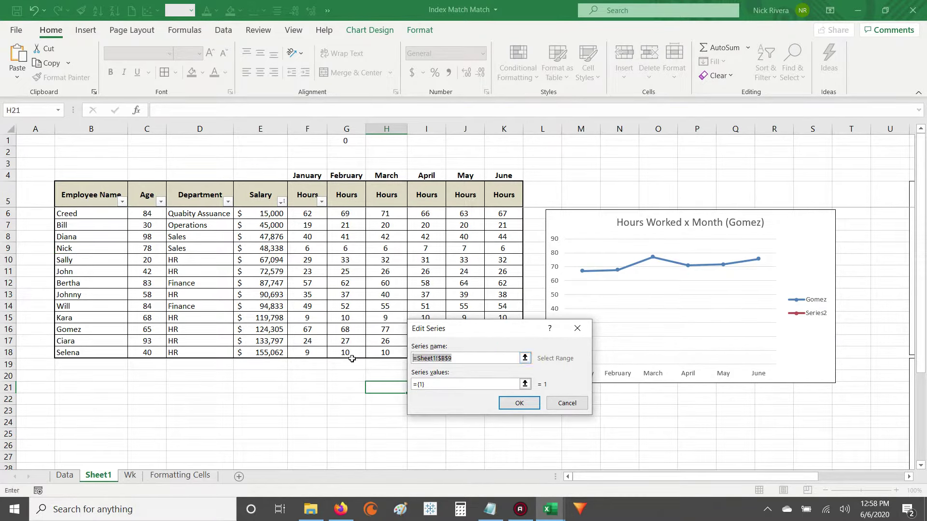
{"action": "type", "text": "\"Nick"}
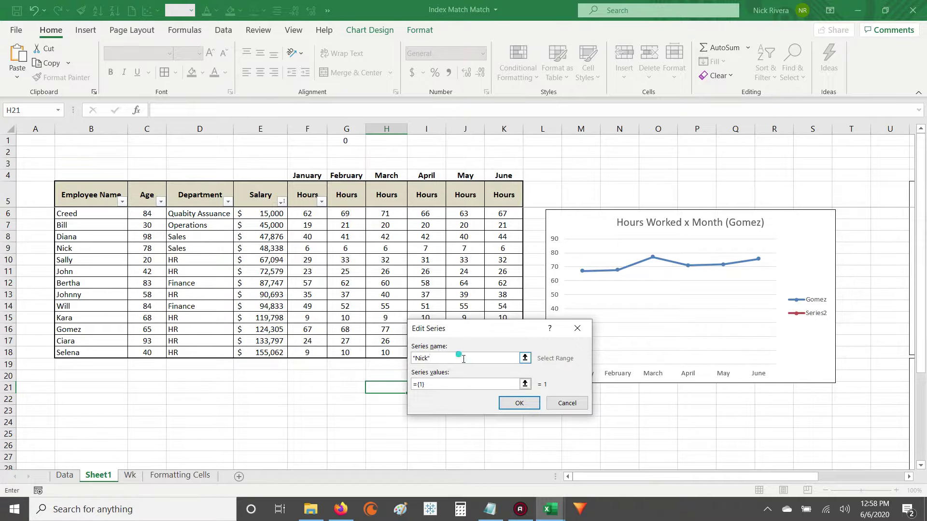
{"action": "key", "text": "shift+Home"}
{"action": "key", "text": "BackSpace"}
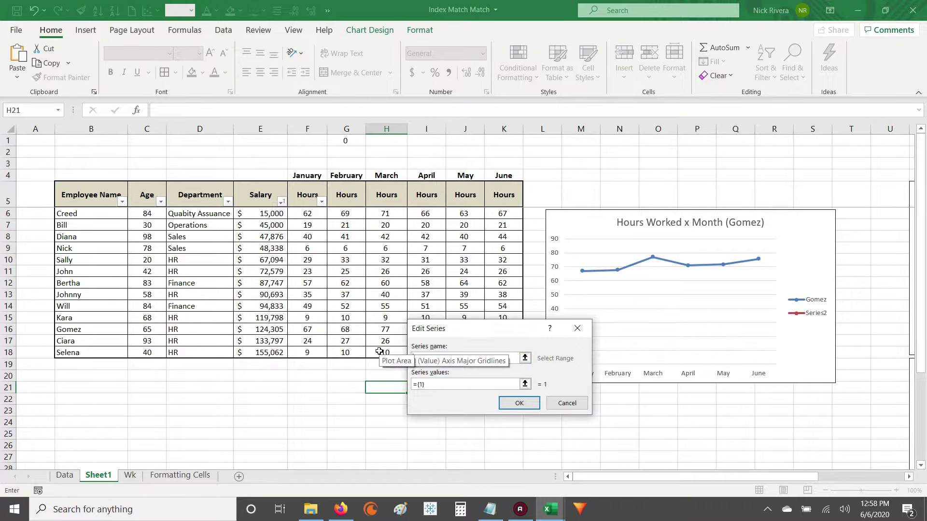
Link the new series name to cell B9 and its values to F9:K9, and apply the data source changes
{"action": "left_click", "coordinate": [75, 248]}
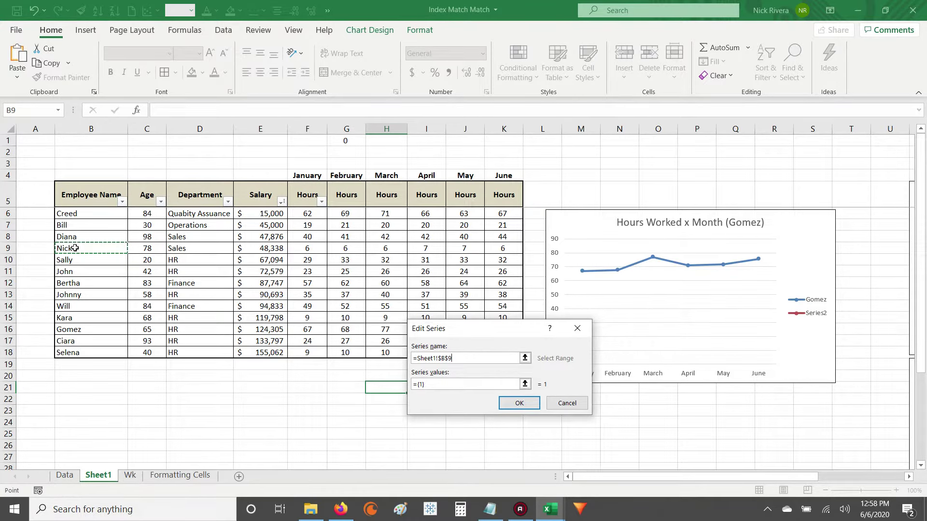
{"action": "left_click_drag", "start_coordinate": [444, 387], "coordinate": [404, 388]}
{"action": "key", "text": "BackSpace"}
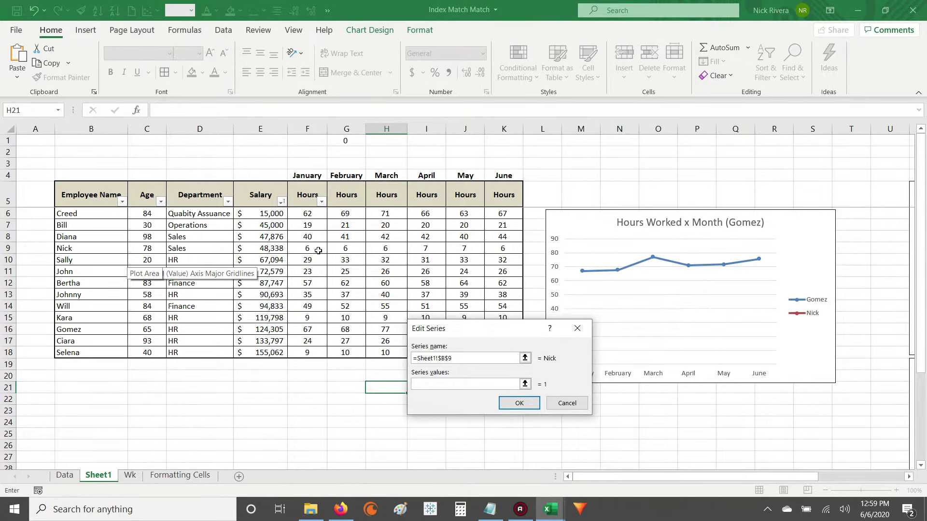
{"action": "left_click_drag", "start_coordinate": [302, 250], "coordinate": [506, 249]}
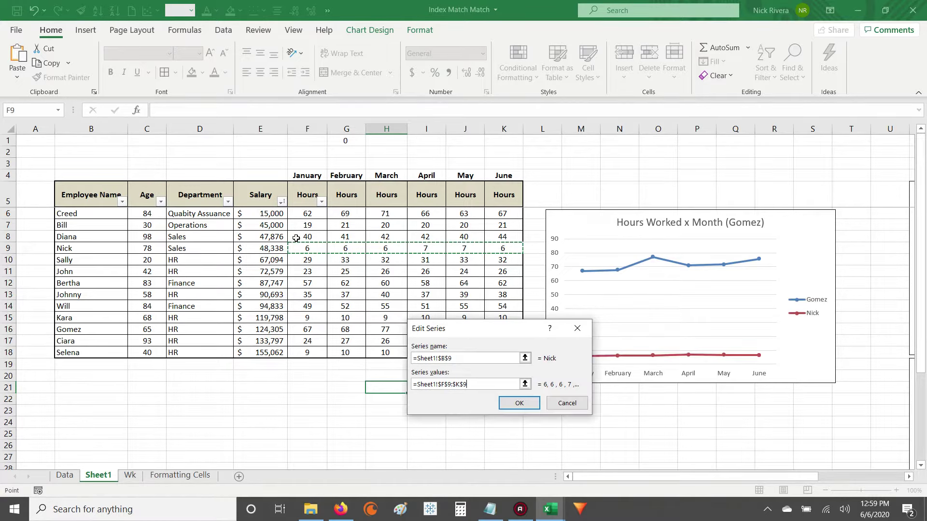
{"action": "left_click_drag", "start_coordinate": [311, 248], "coordinate": [491, 248]}
{"action": "left_click", "coordinate": [526, 409]}
{"action": "left_click", "coordinate": [768, 430]}
{"action": "left_click", "coordinate": [658, 445]}
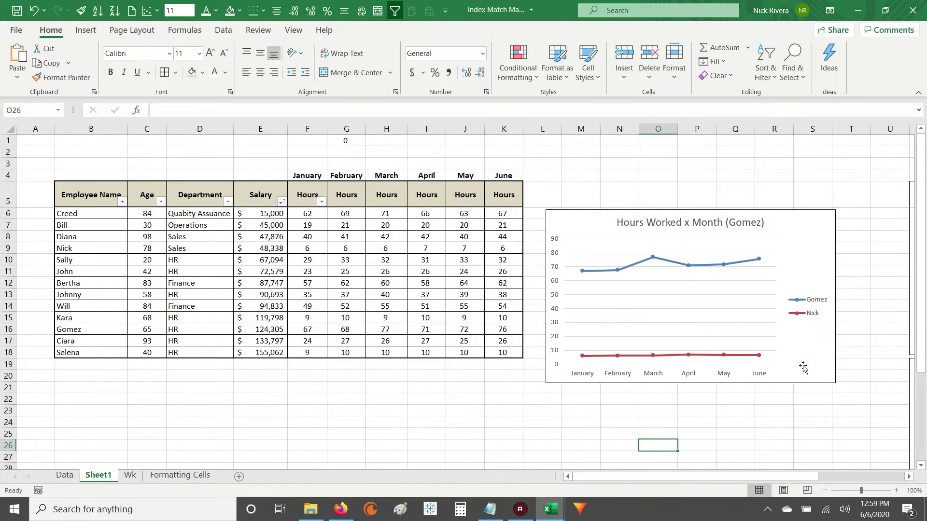
Add another series to the line chart, named from cell B12 with values from F12:K12
{"action": "right_click", "coordinate": [623, 309]}
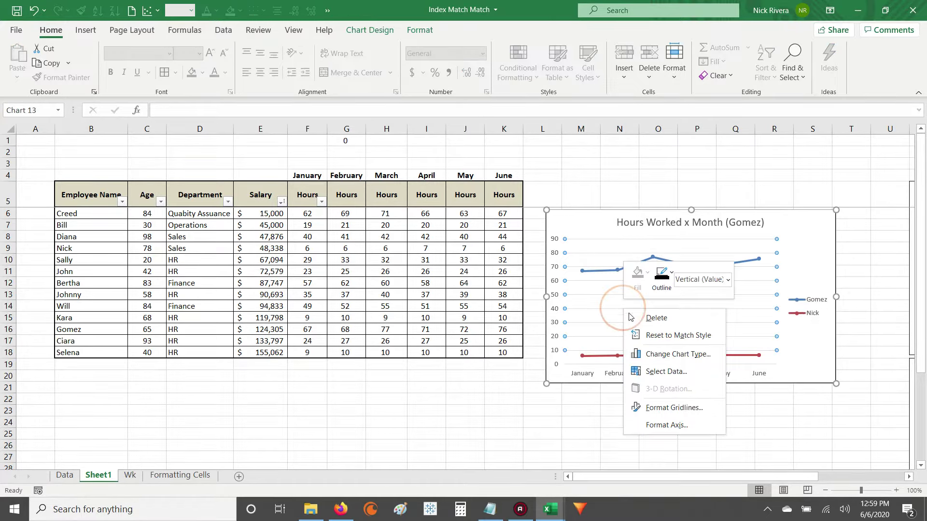
{"action": "left_click", "coordinate": [666, 372]}
{"action": "left_click", "coordinate": [524, 340]}
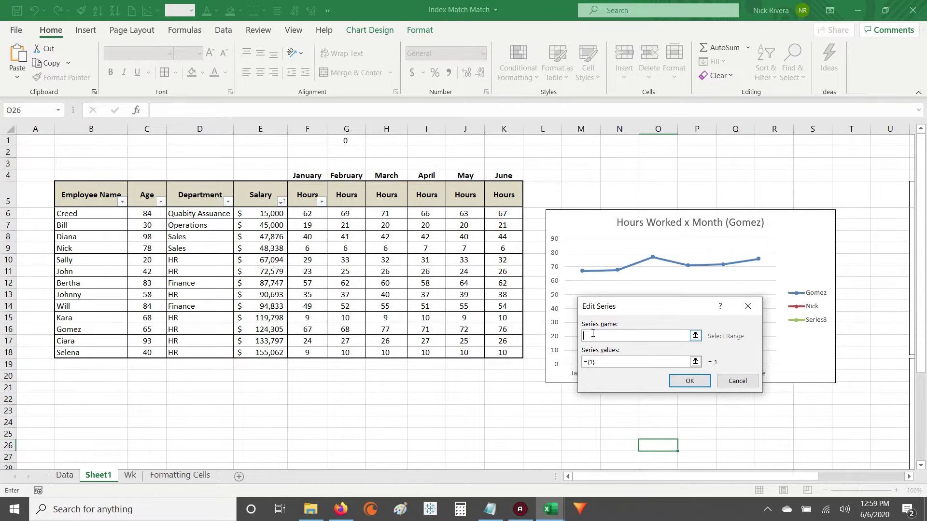
{"action": "left_click", "coordinate": [85, 285]}
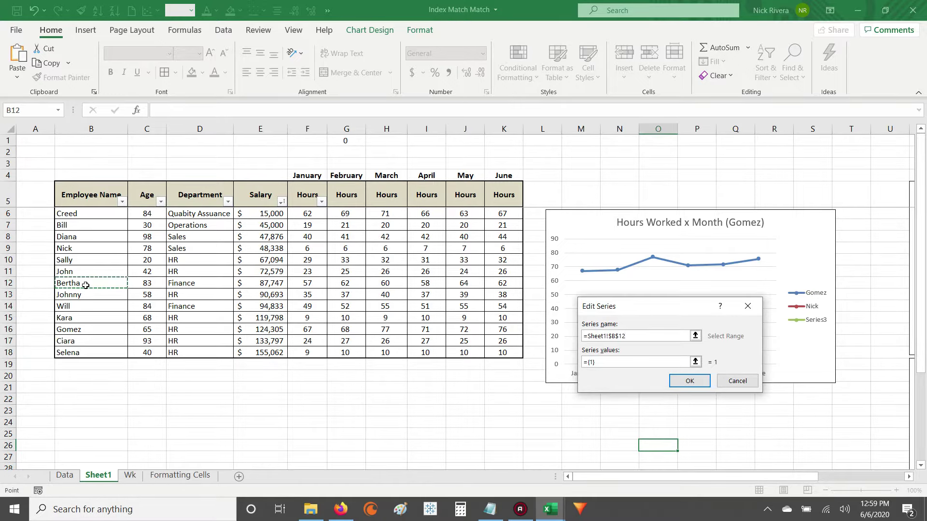
{"action": "key", "text": "Tab"}
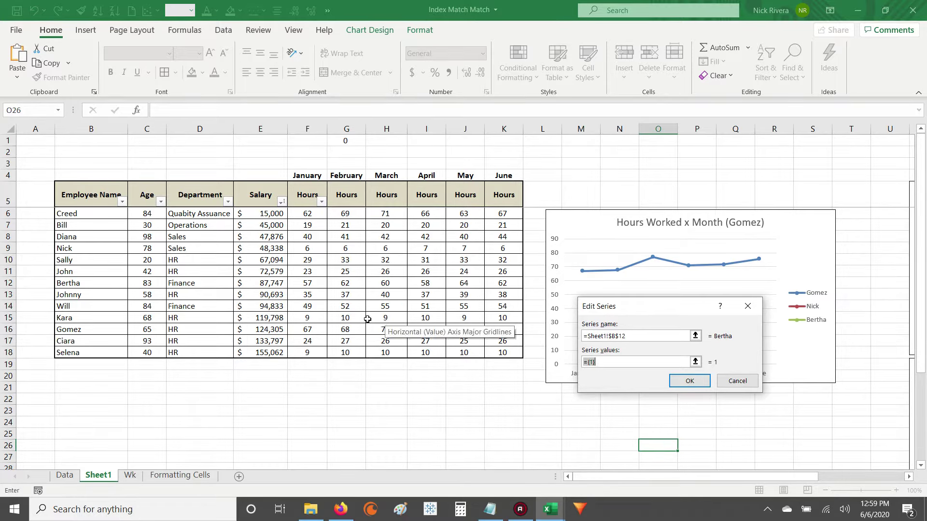
{"action": "key", "text": "BackSpace"}
{"action": "left_click_drag", "start_coordinate": [302, 281], "coordinate": [497, 286]}
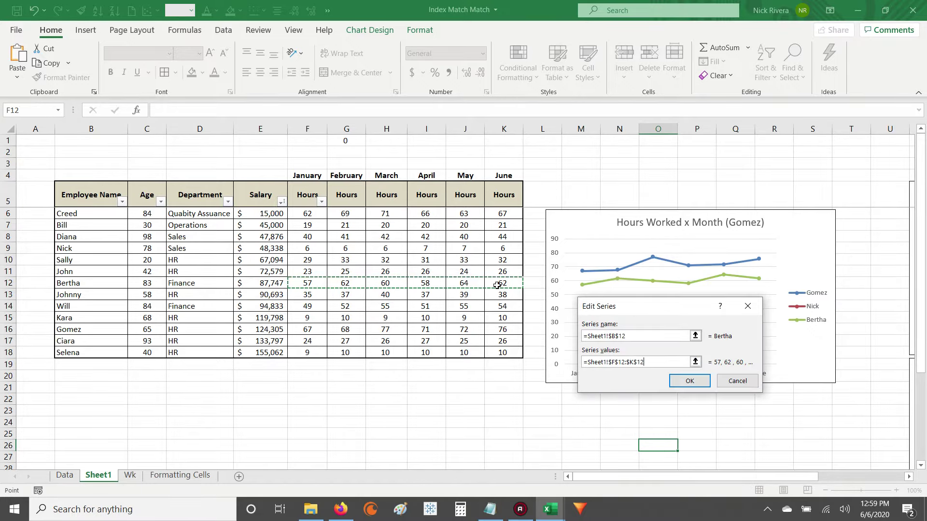
{"action": "left_click", "coordinate": [689, 381]}
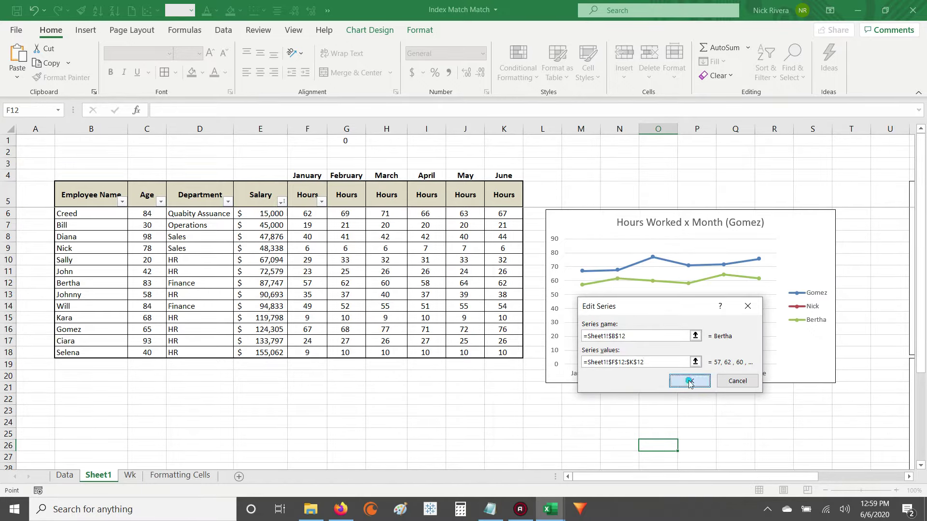
{"action": "left_click", "coordinate": [768, 431]}
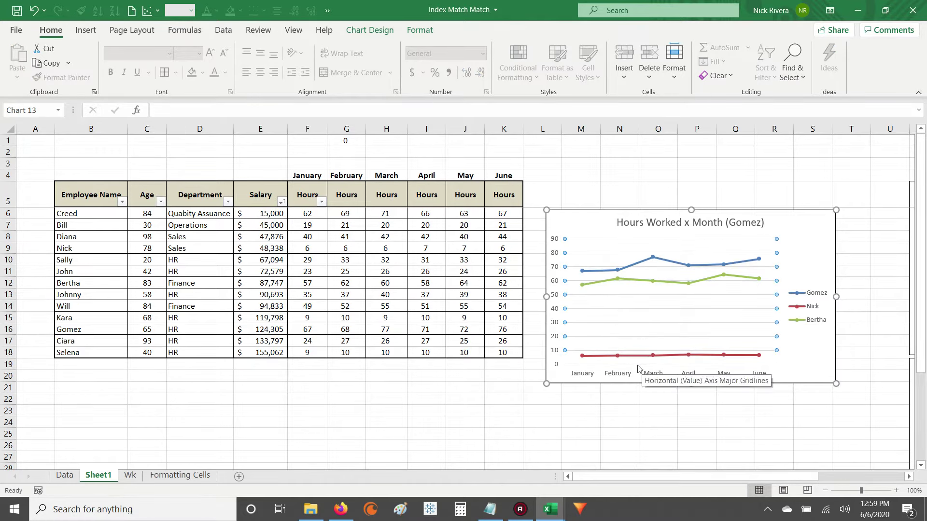
{"action": "left_click", "coordinate": [821, 429]}
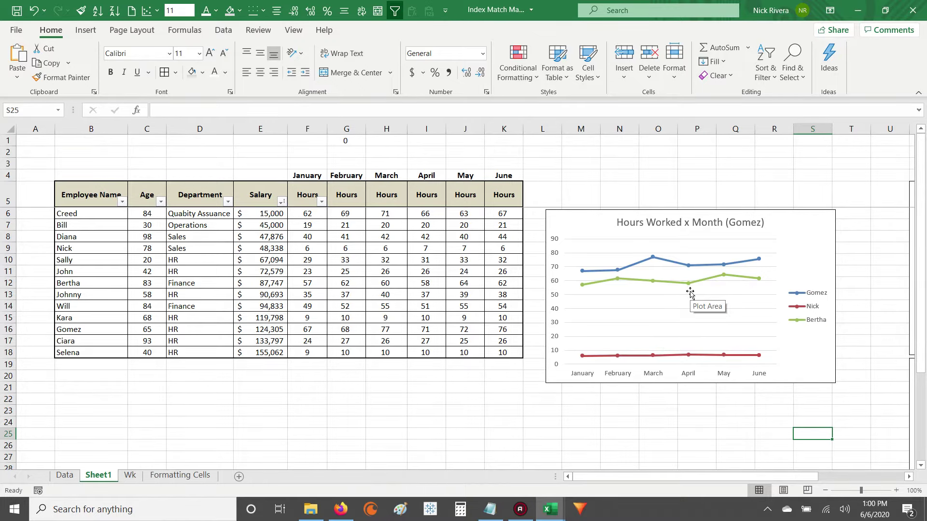
Add one more series to the line chart, named from cell B14 with values from F14:K14
{"action": "right_click", "coordinate": [658, 312]}
{"action": "left_click", "coordinate": [690, 393]}
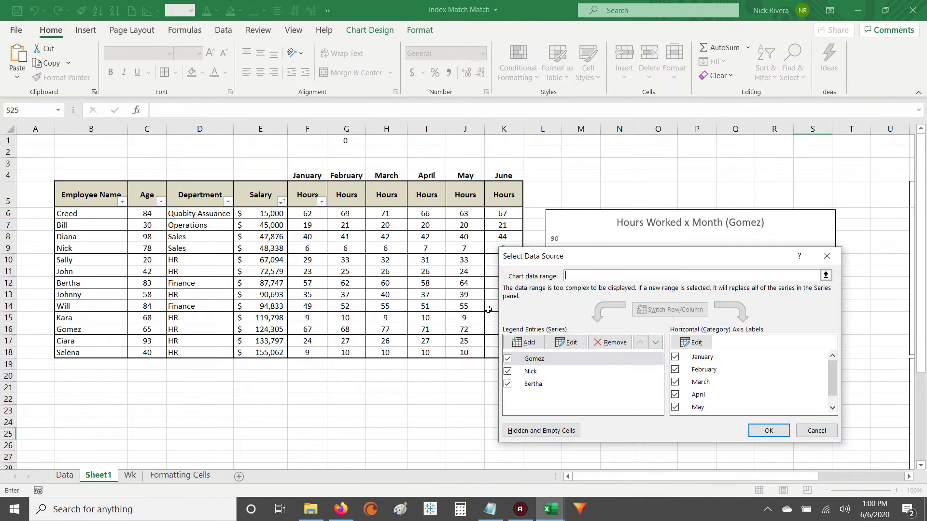
{"action": "left_click", "coordinate": [523, 342]}
{"action": "left_click", "coordinate": [83, 306]}
{"action": "key", "text": "Tab"}
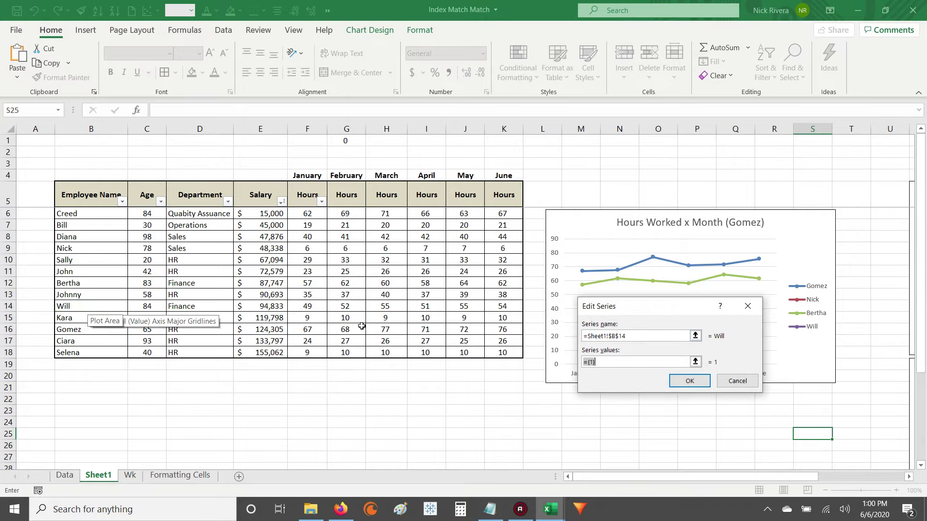
{"action": "left_click_drag", "start_coordinate": [297, 307], "coordinate": [491, 306]}
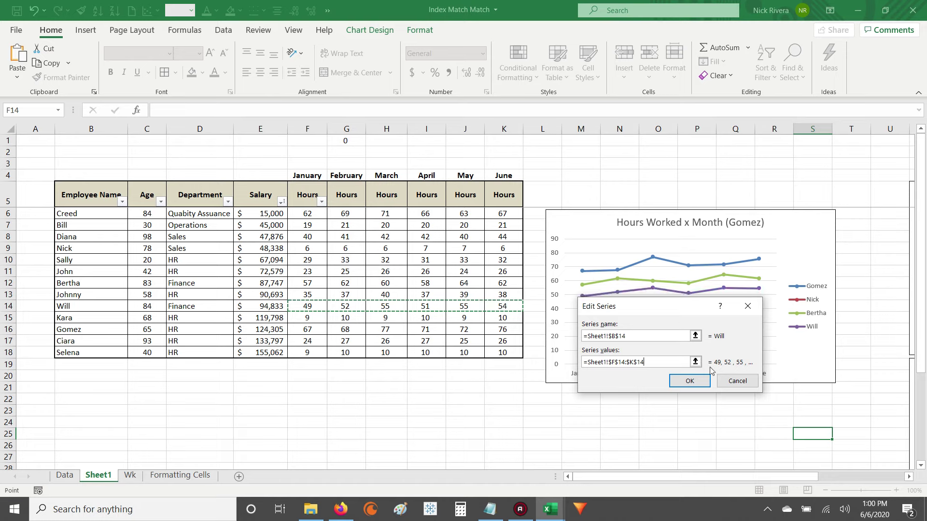
{"action": "left_click", "coordinate": [690, 381]}
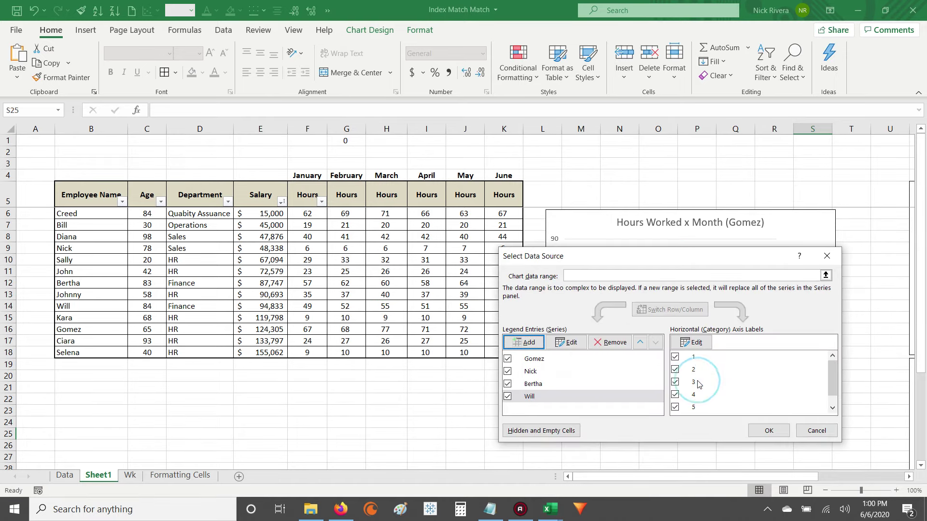
{"action": "left_click", "coordinate": [769, 431]}
{"action": "left_click", "coordinate": [647, 422]}
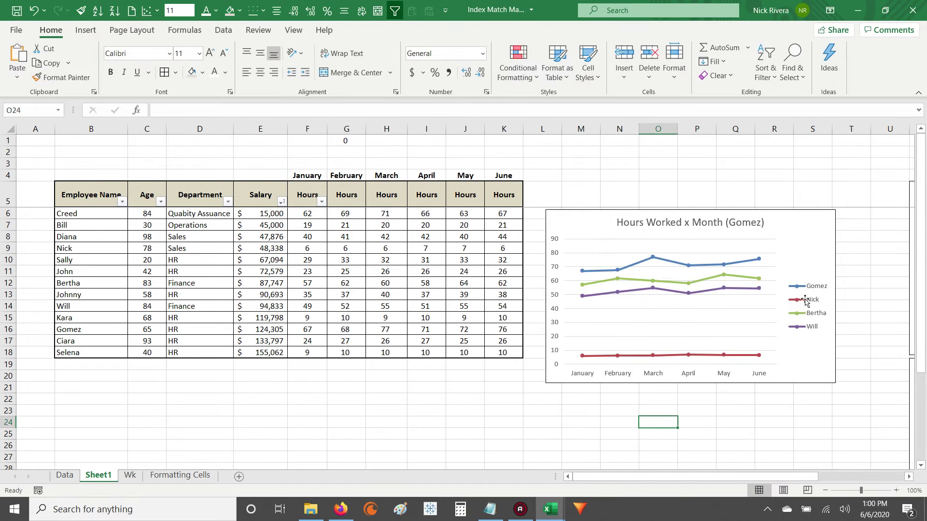